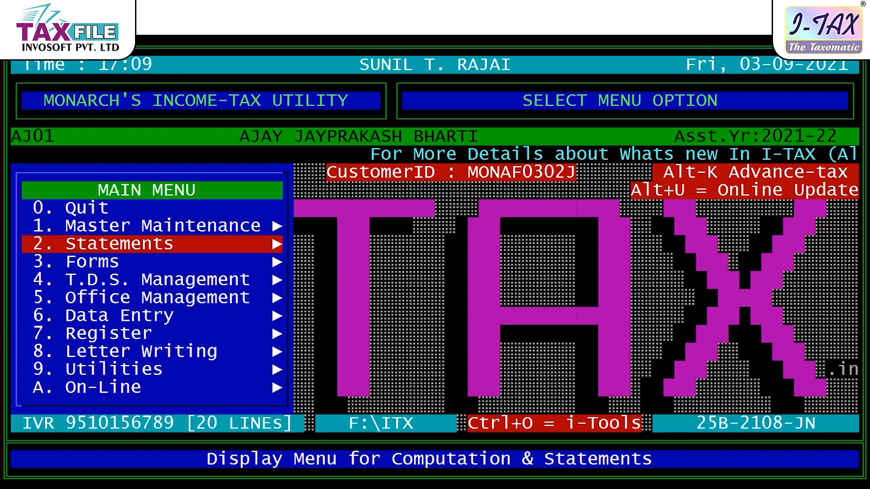
- Open the income-tax computation of income for the preselected client file
key(Return)
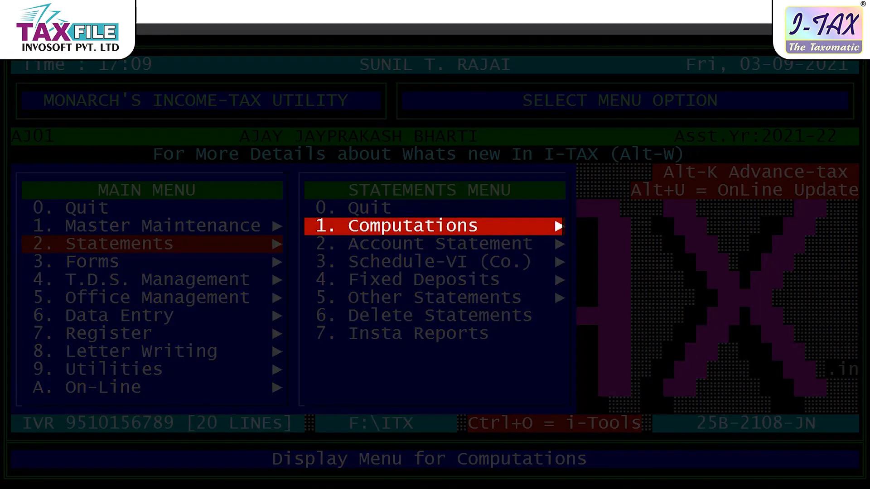
key(Return)
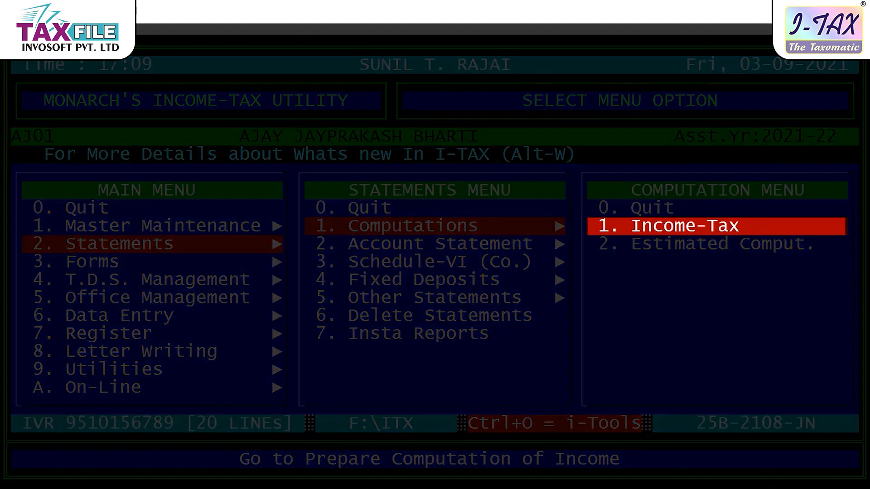
key(Return)
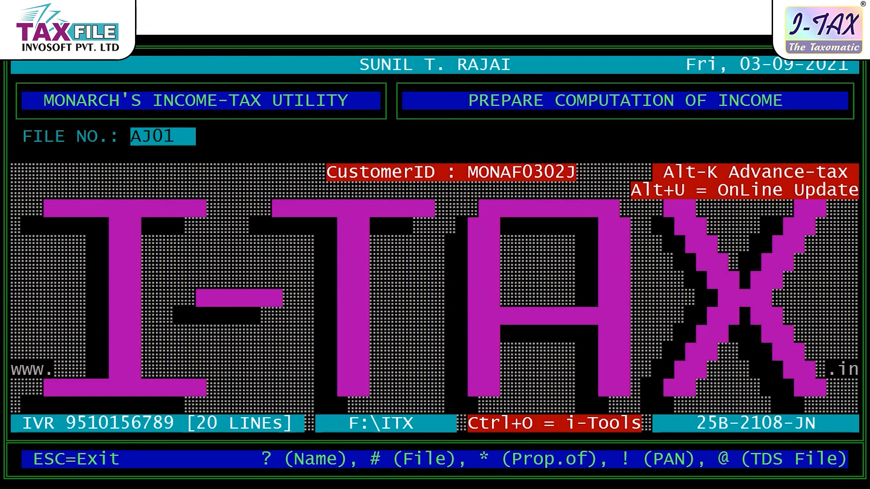
key(Return)
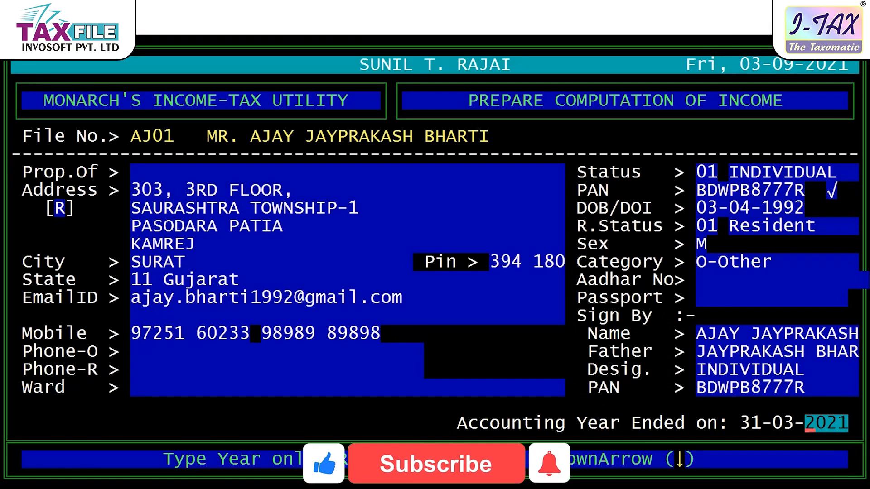
- Accept the accounting year ended 31-03-2021 and the existing (old) regime, declining to recalculate interest as per the current date
key(Return)
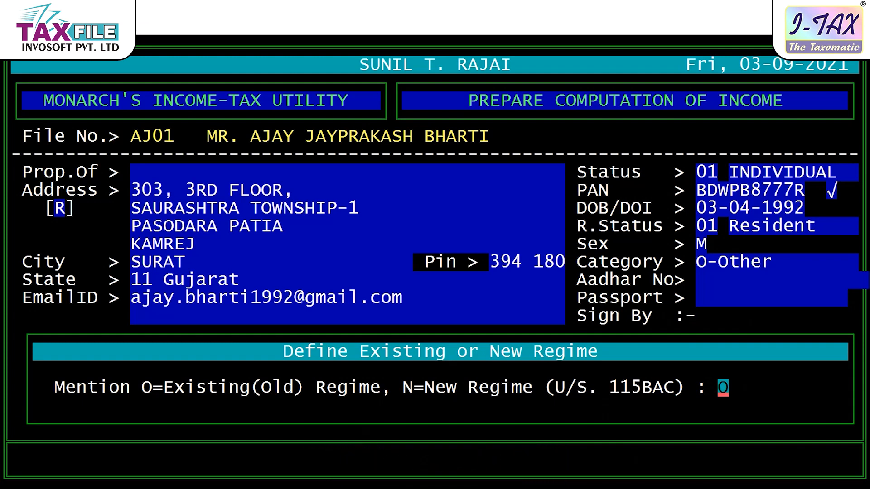
key(Return)
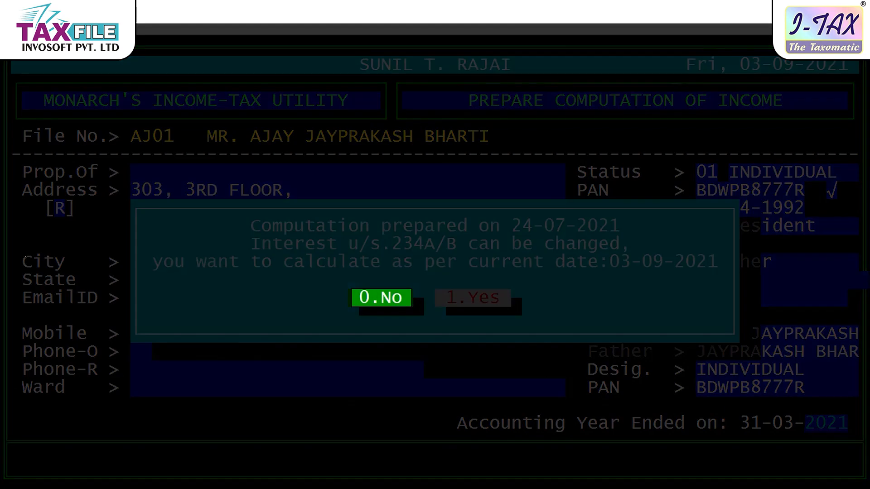
key(Return)
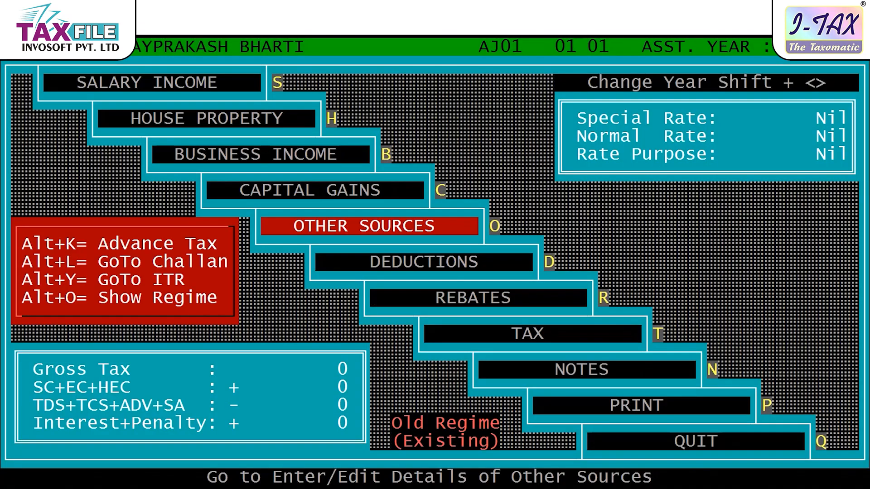
- Open the capital gains section of the computation and start a new asset entry
key(Up)
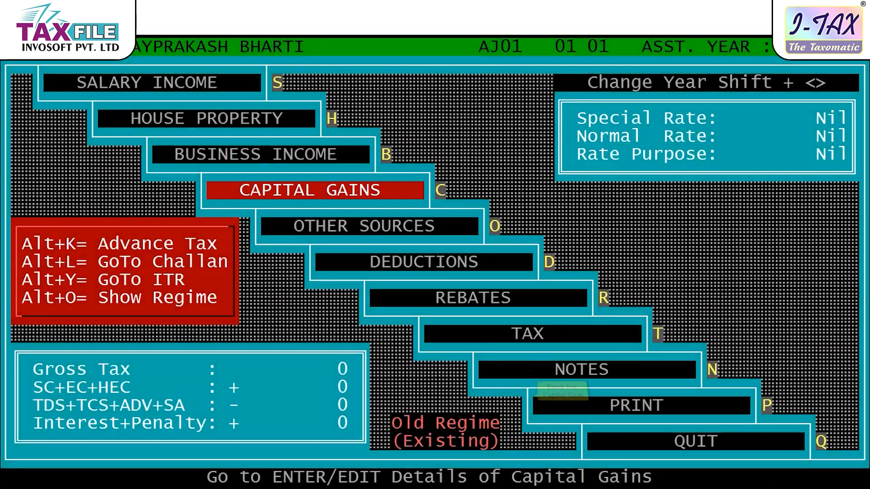
key(Return)
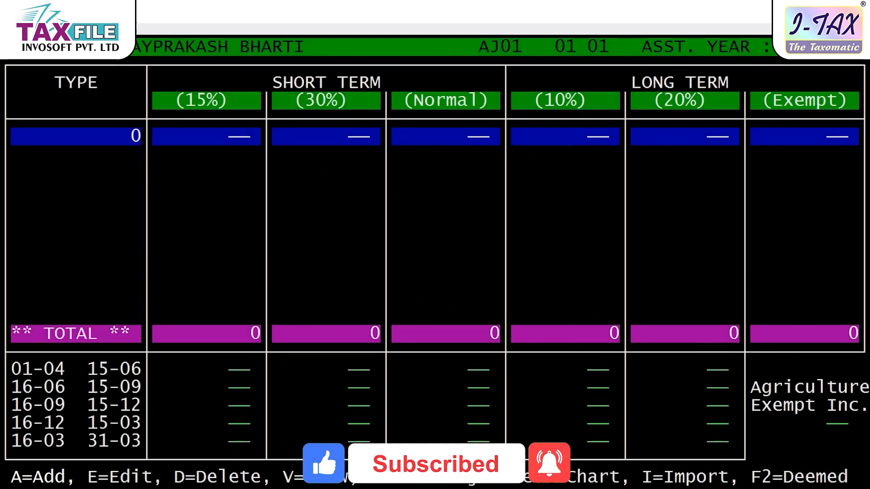
key(a)
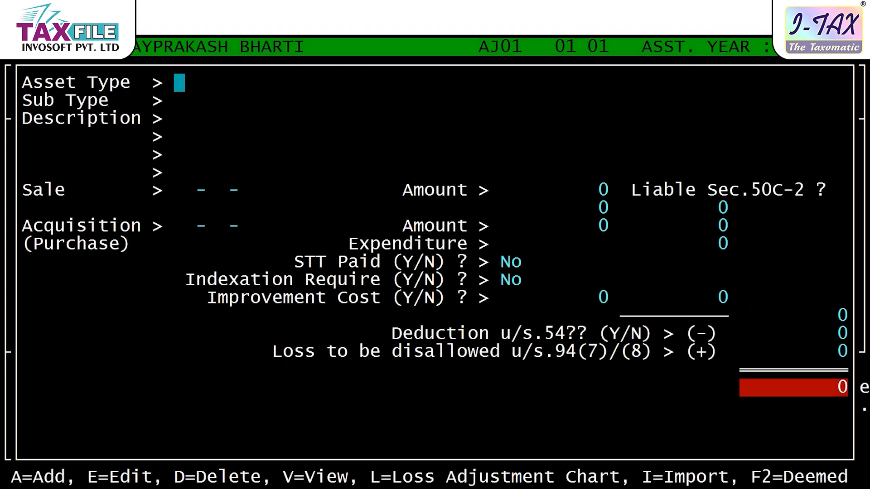
- Set the asset type to Immovable and sub type to House, and fill in the property's address as description
key(Return)
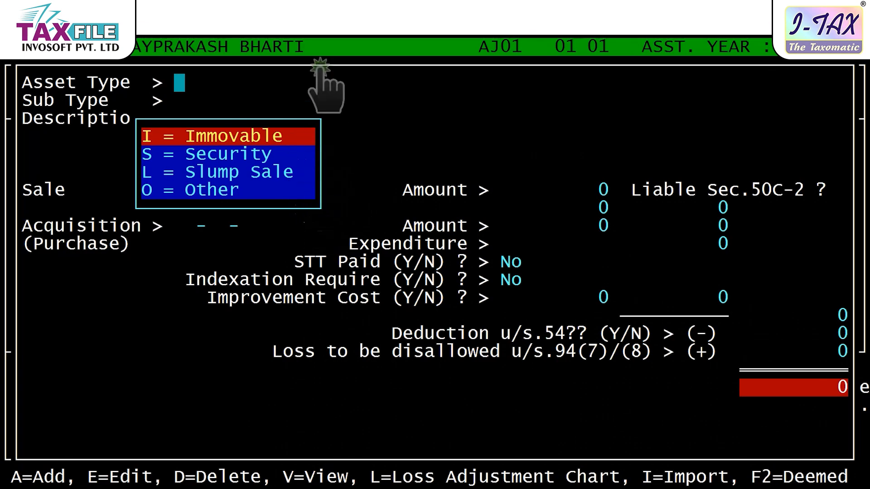
key(Return)
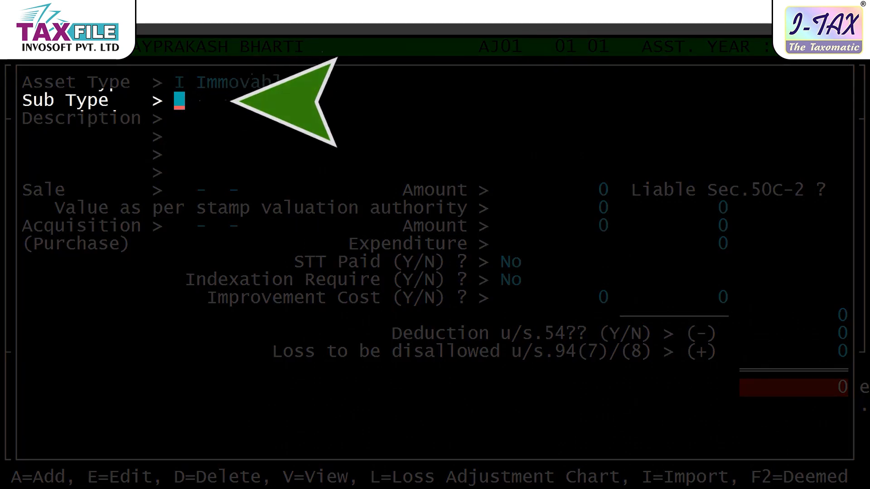
key(Return)
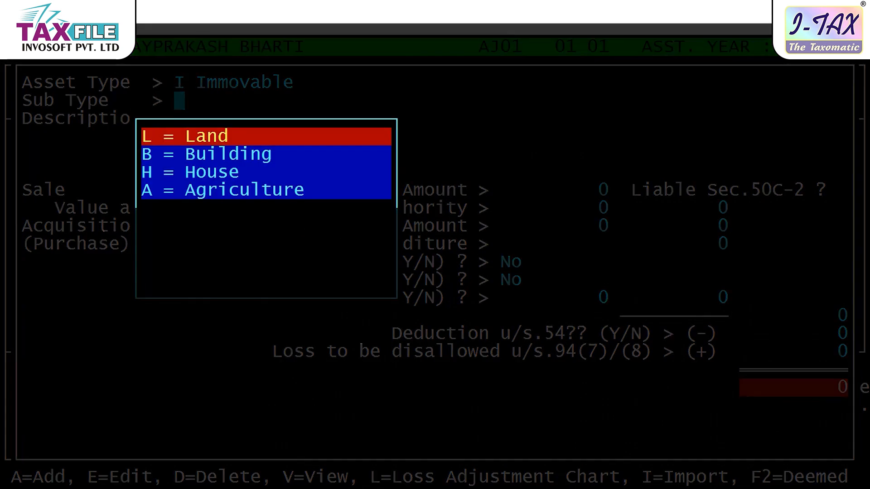
key(Down)
key(Down)
key(Down)
key(Up)
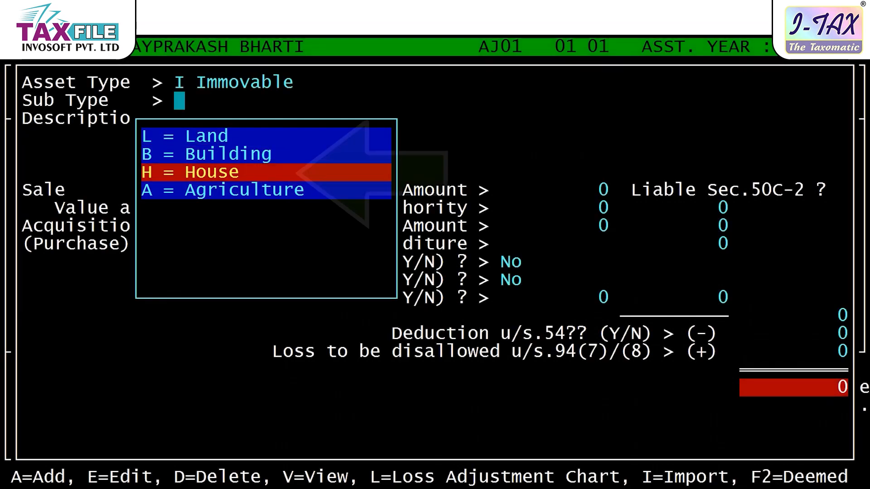
key(Return)
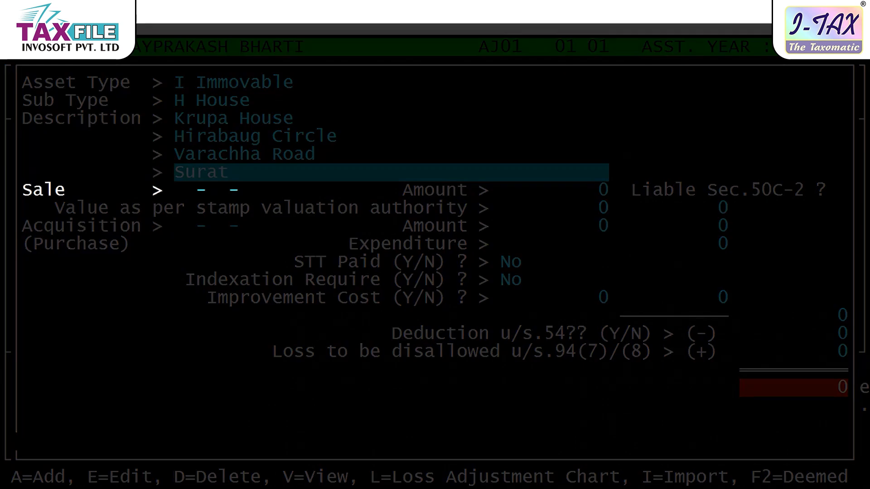
- Enter the property's sale date as 15-04-2020 and the sale amount as 5000000
key(Return)
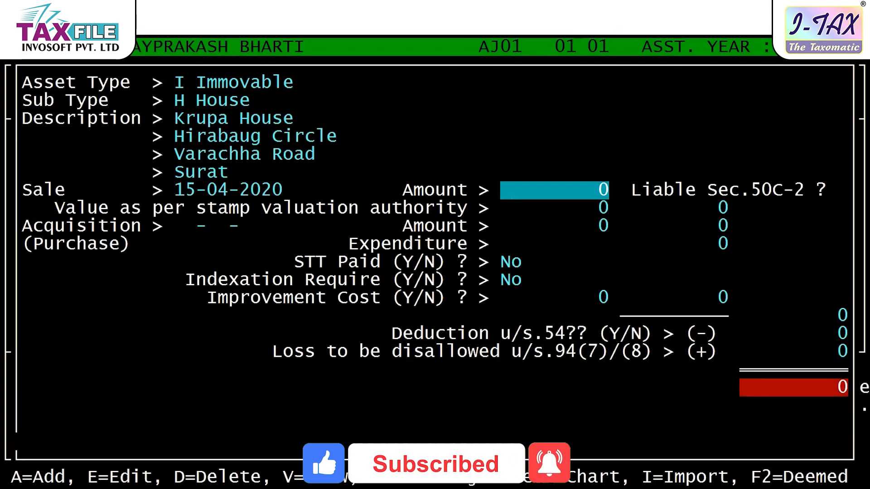
text(5)
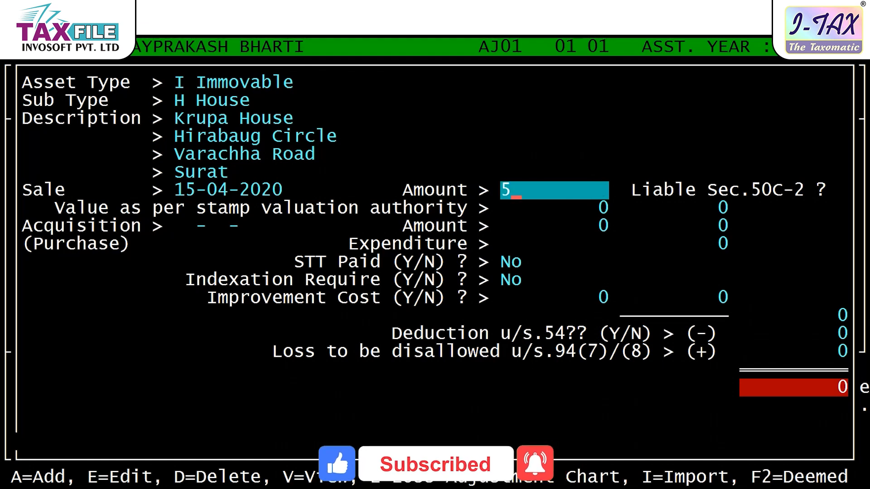
text(000000)
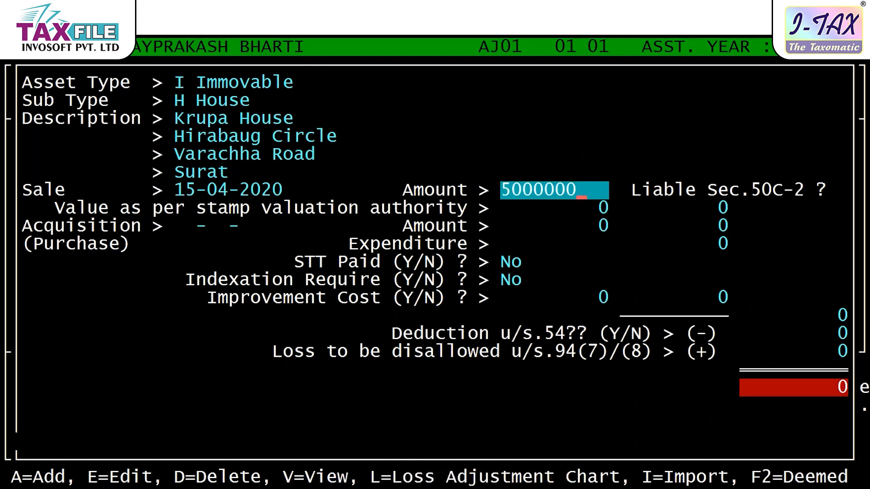
key(Return)
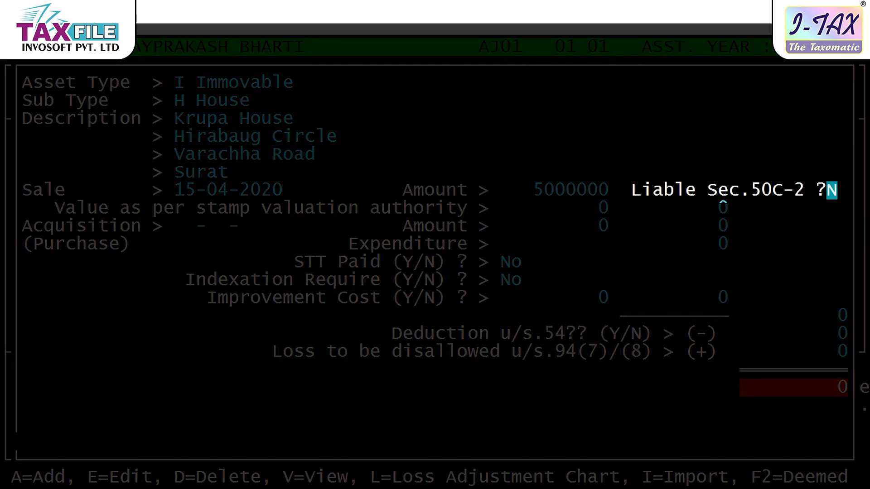
- Mark the sale as liable under Sec.50C-2 and enter a stamp valuation authority value of 4900000
key(y)
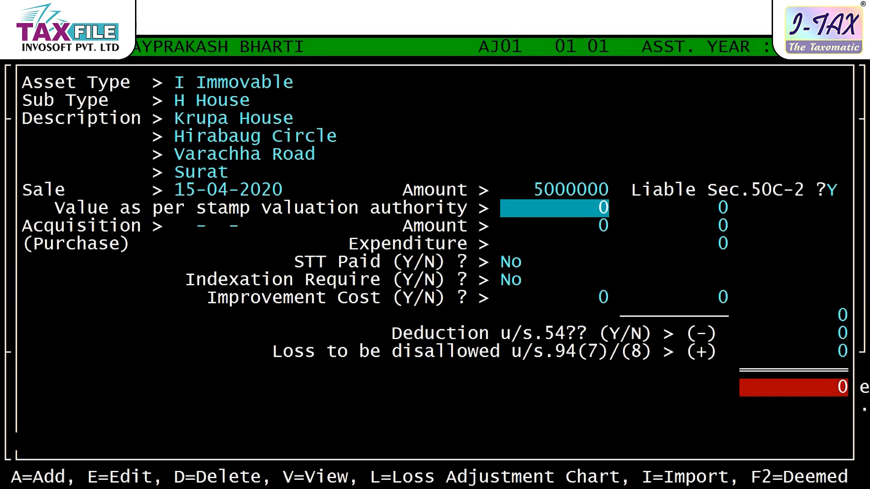
text(49)
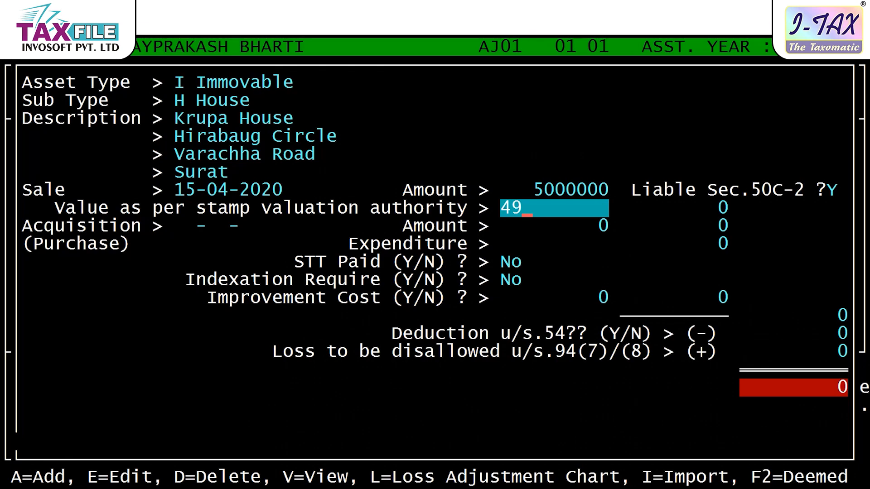
text(00000)
key(Return)
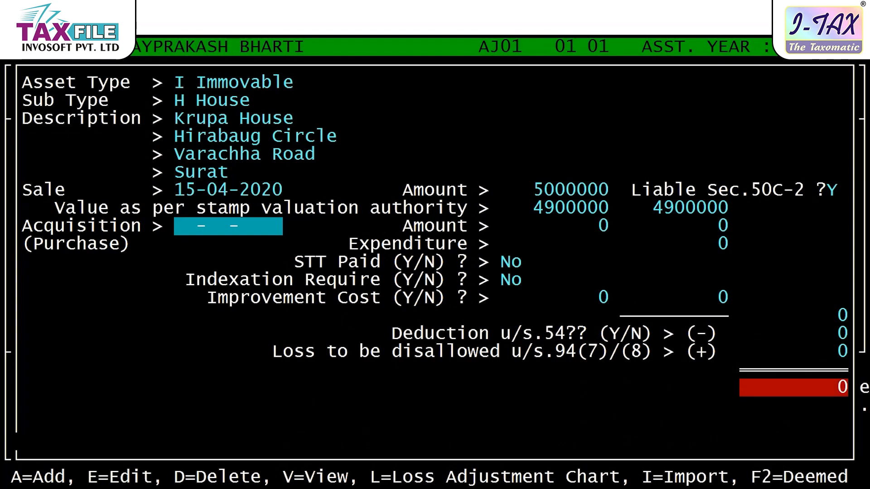
- Enter the acquisition date as 03-04-2015 and the purchase amount as 2500000
text(030)
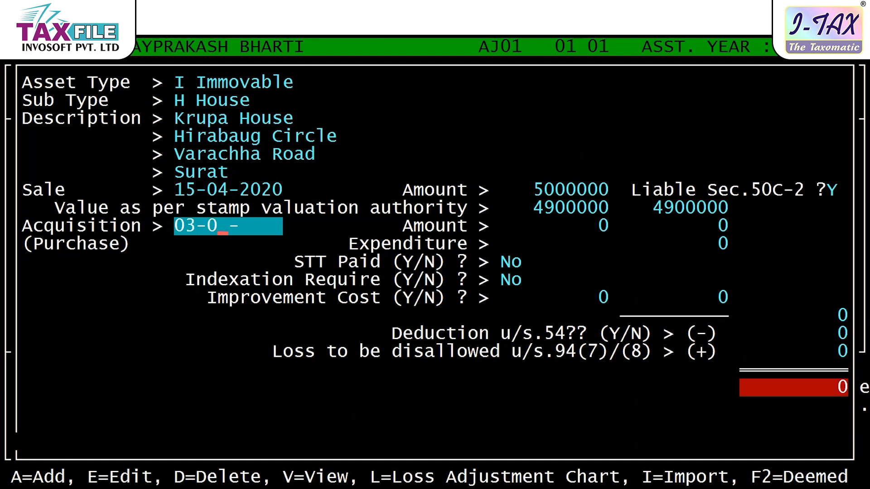
text(4)
text(3)
key(BackSpace)
text(2015)
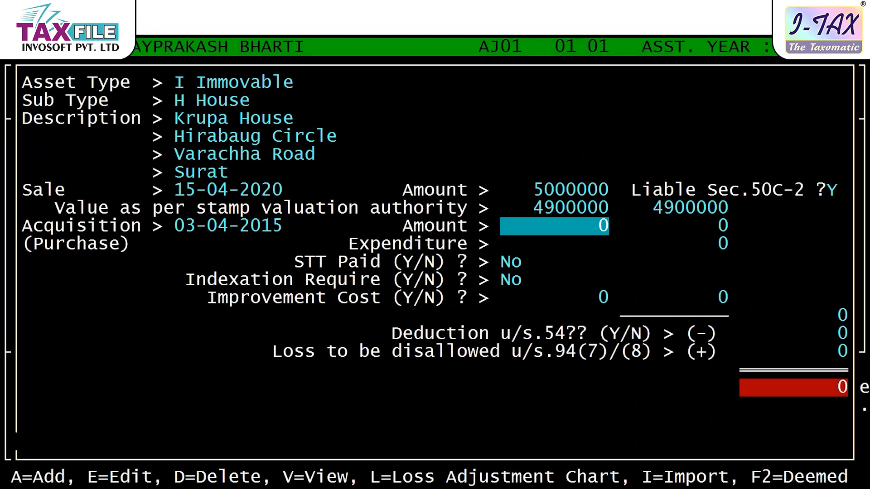
text(2500000)
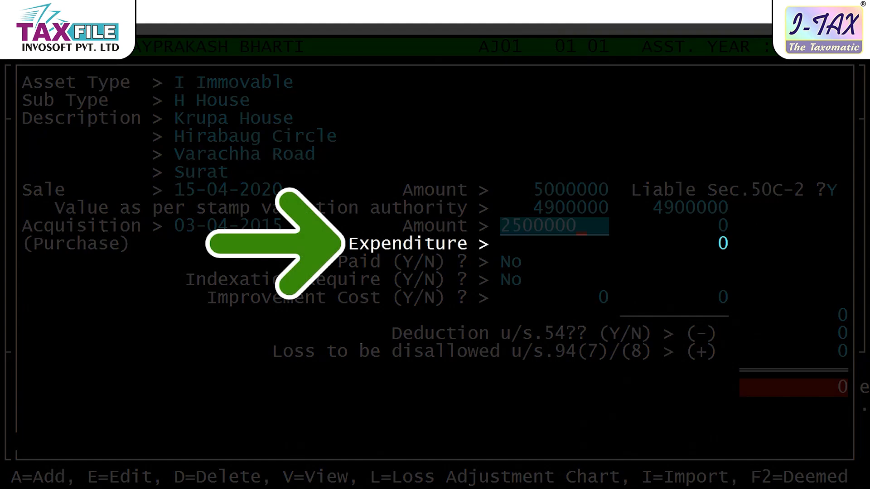
key(Return)
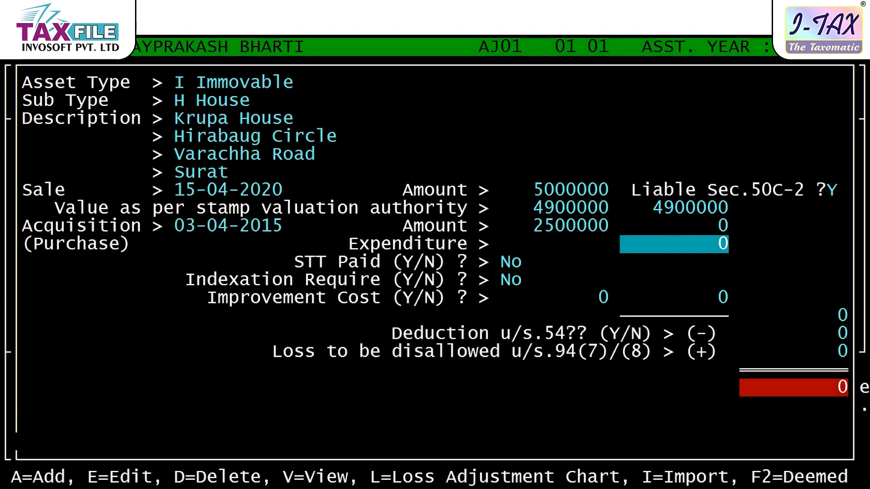
- Enter expenditure of 100000, leave STT Paid as No and set Indexation Require to Yes
text(100000)
key(Return)
key(Return)
key(y)
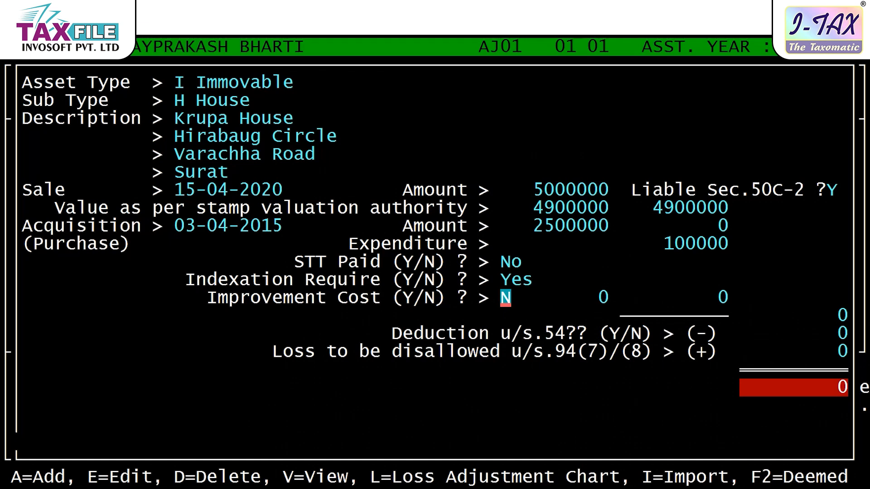
- Add an improvement cost entry RENOVATION dated 16-06-2018 with a cost of 100000
key(y)
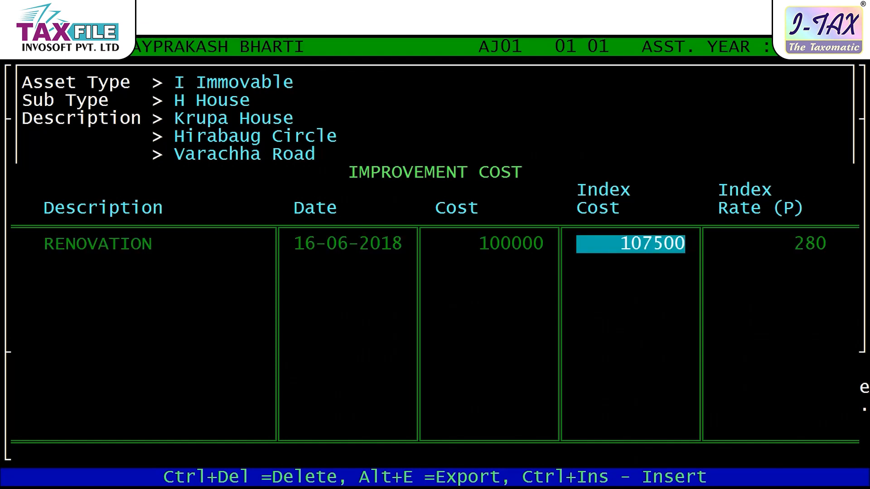
key(Escape)
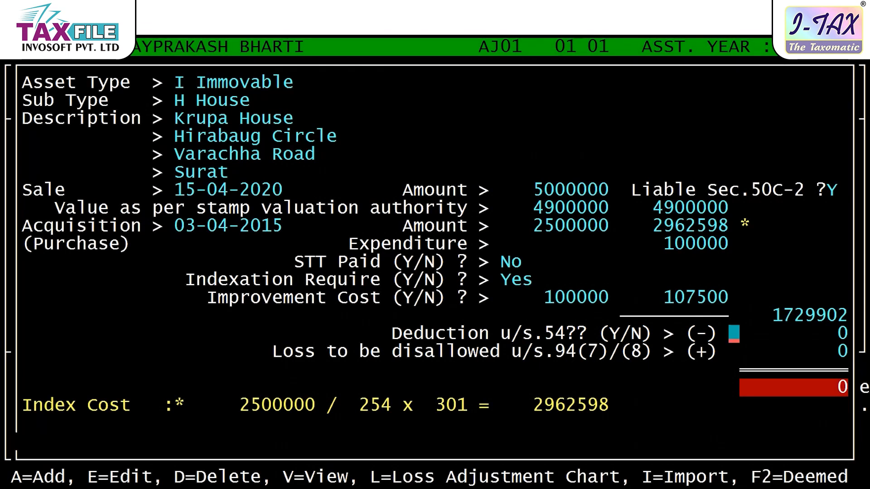
- Claim a deduction u/s 54 by choosing section 54, Resi.House Against Resi.House, from the section help list
key(y)
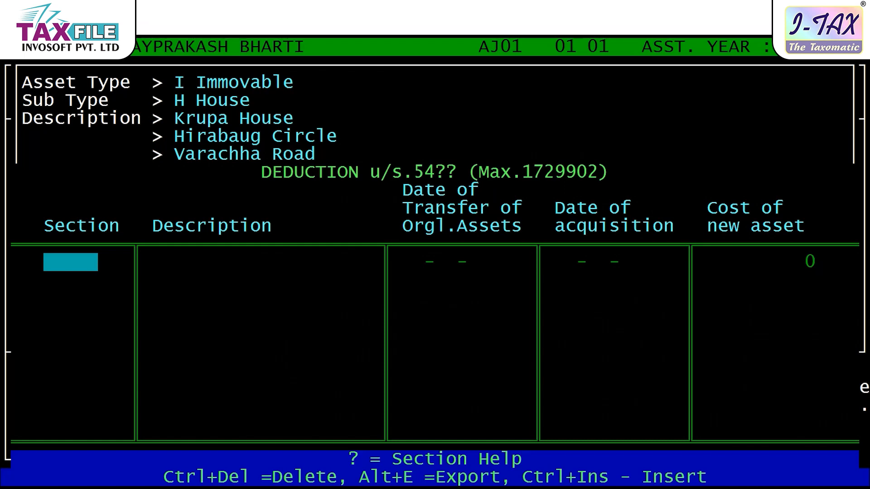
text(?)
key(Return)
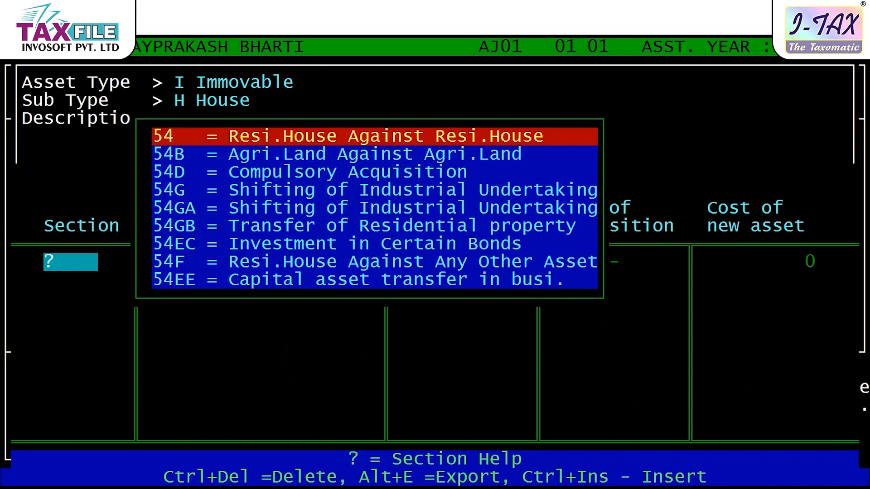
key(Down)
key(Down)
key(Down)
key(Up)
key(Up)
key(Up)
key(Return)
- Describe the new asset as SAI HOUSE and set the original asset's transfer date to 15-04-2020
text(SAI HOUSE)
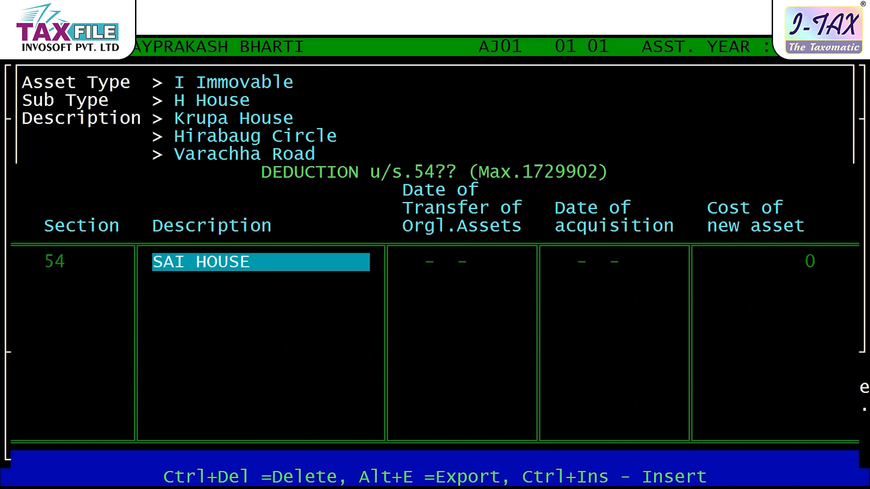
key(Return)
text(15-04-201)
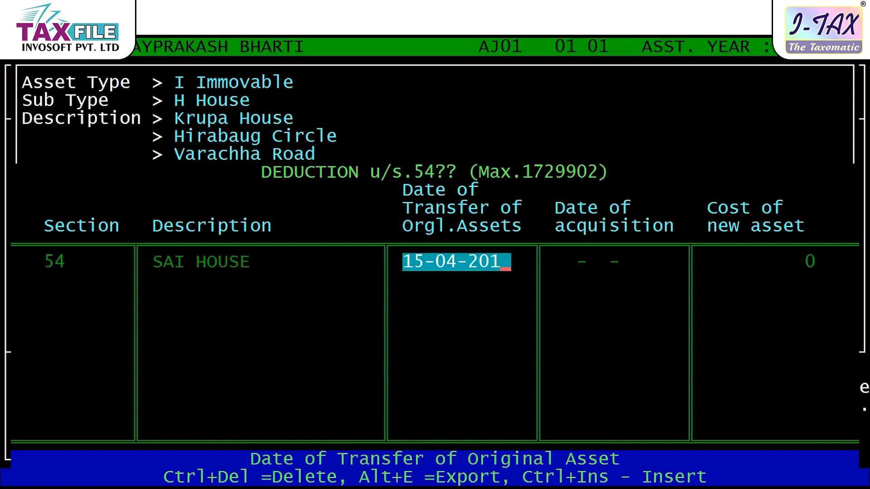
key(BackSpace)
text(20)
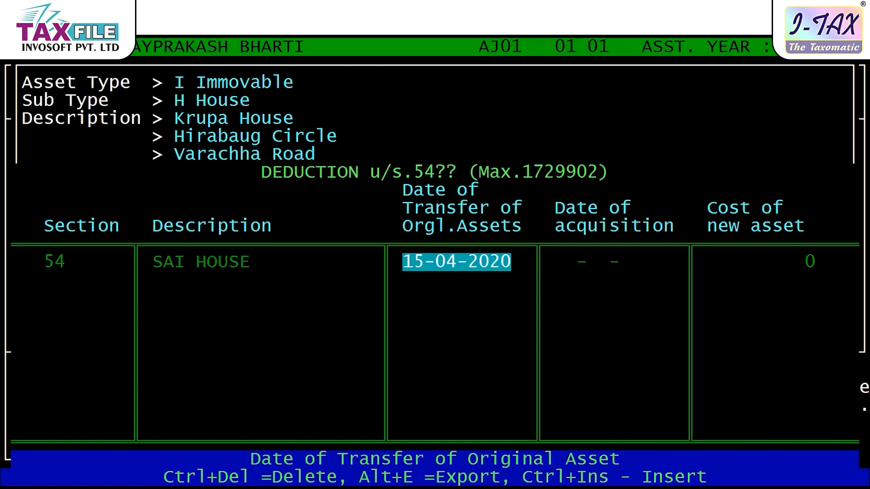